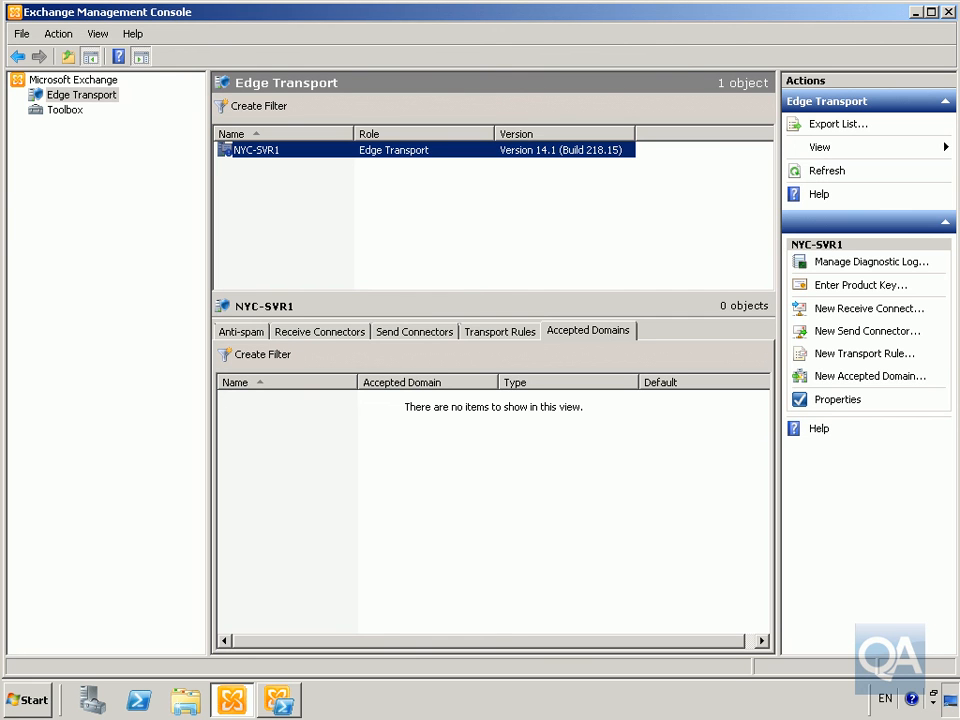
In the Exchange Management Shell on NYC-SVR1, create an Edge Subscription file at C:\NYC-SVR1.xml with New-EdgeSubscription and accept the confirmation.
{"action": "left_click", "coordinate": [278, 700]}
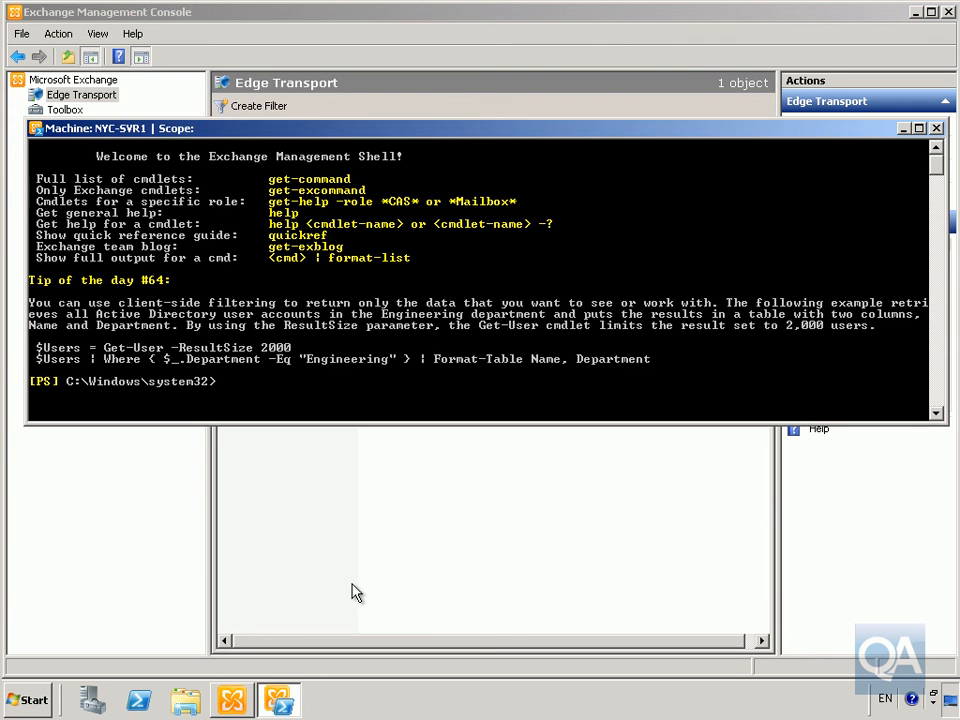
{"action": "type", "text": "cls"}
{"action": "key", "text": "Return"}
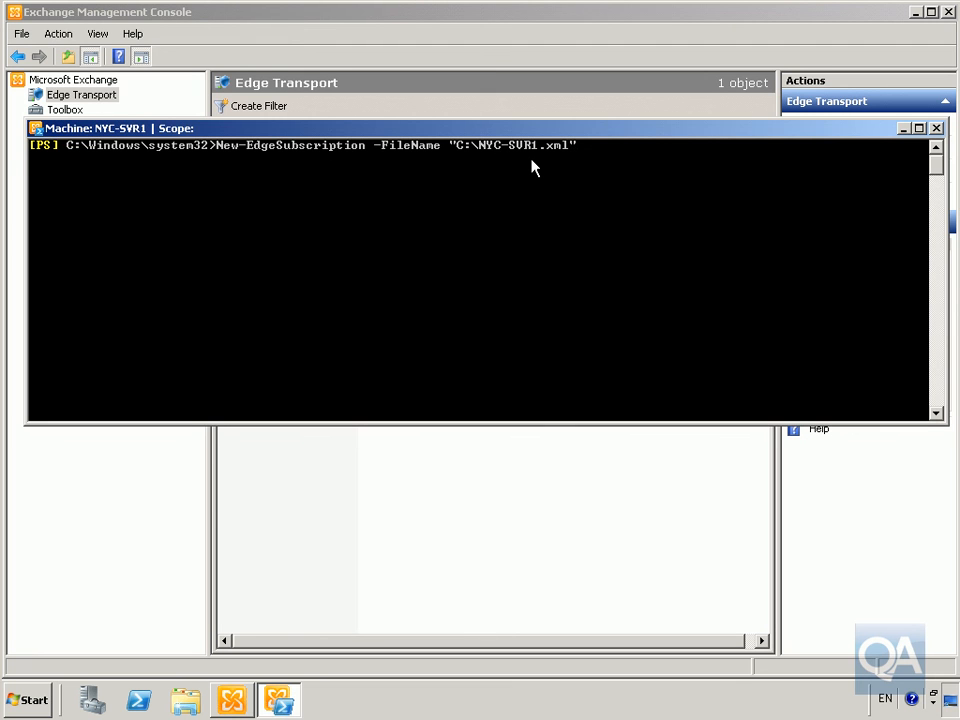
{"action": "key", "text": "Return"}
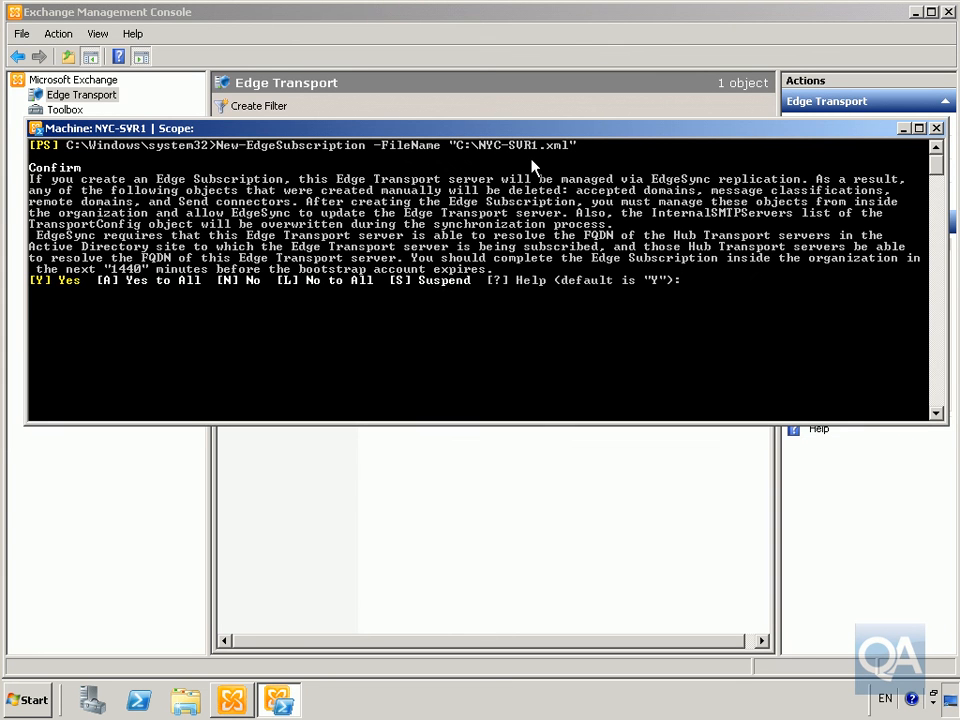
{"action": "key", "text": "Return"}
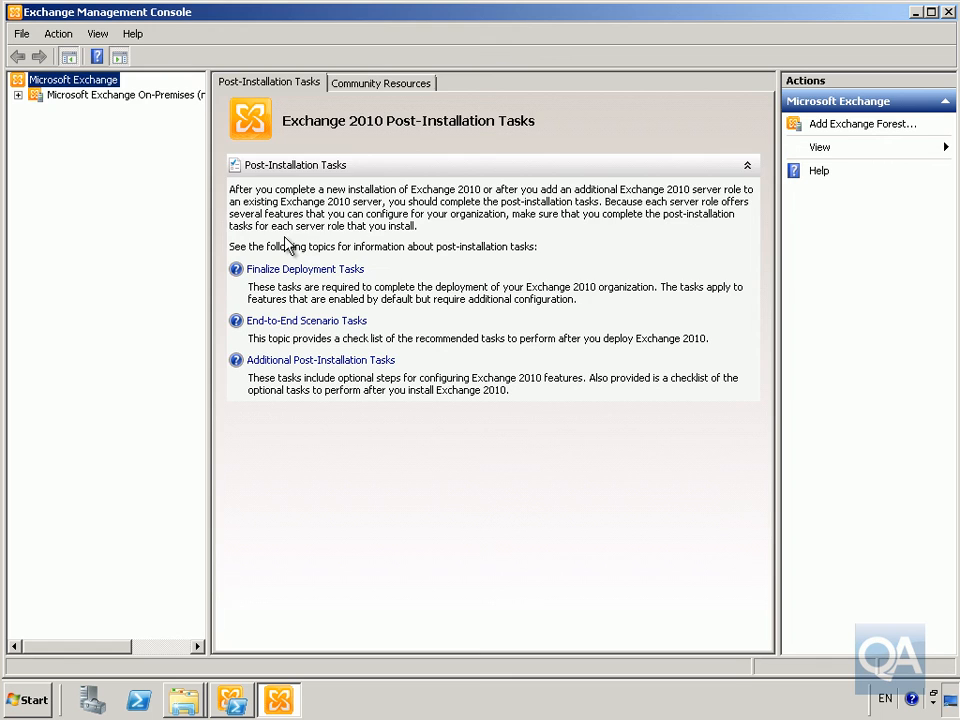
Open the on-premises Exchange organization and copy NYC-SVR1.xml from the nyc-svr1 c$ share to Local Disk (C:), closing both folder windows.
{"action": "left_click", "coordinate": [128, 96]}
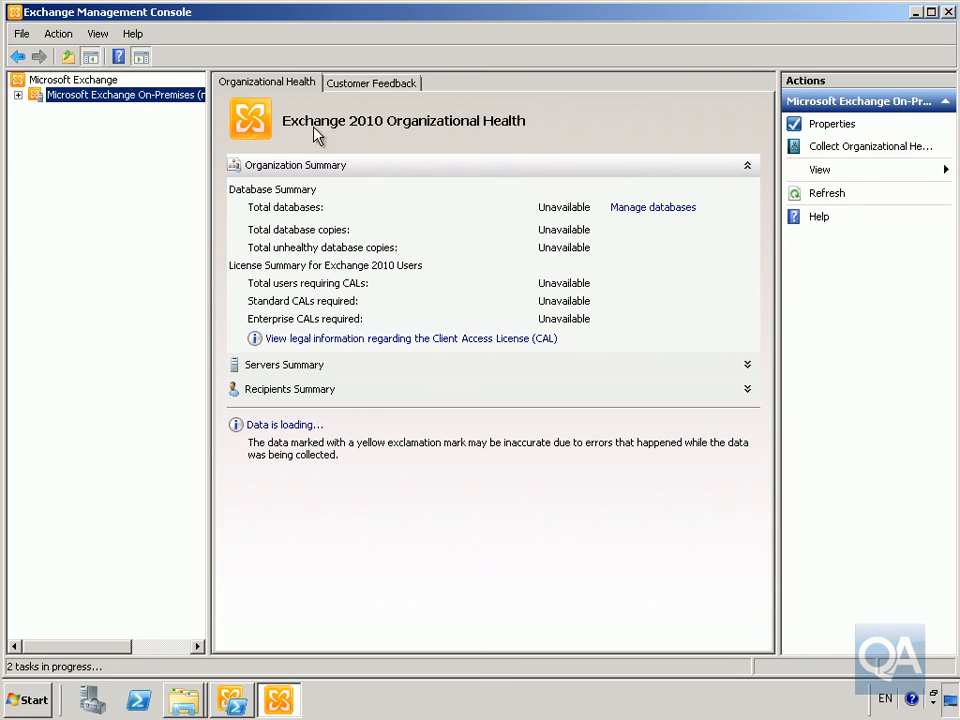
{"action": "left_click", "coordinate": [198, 700]}
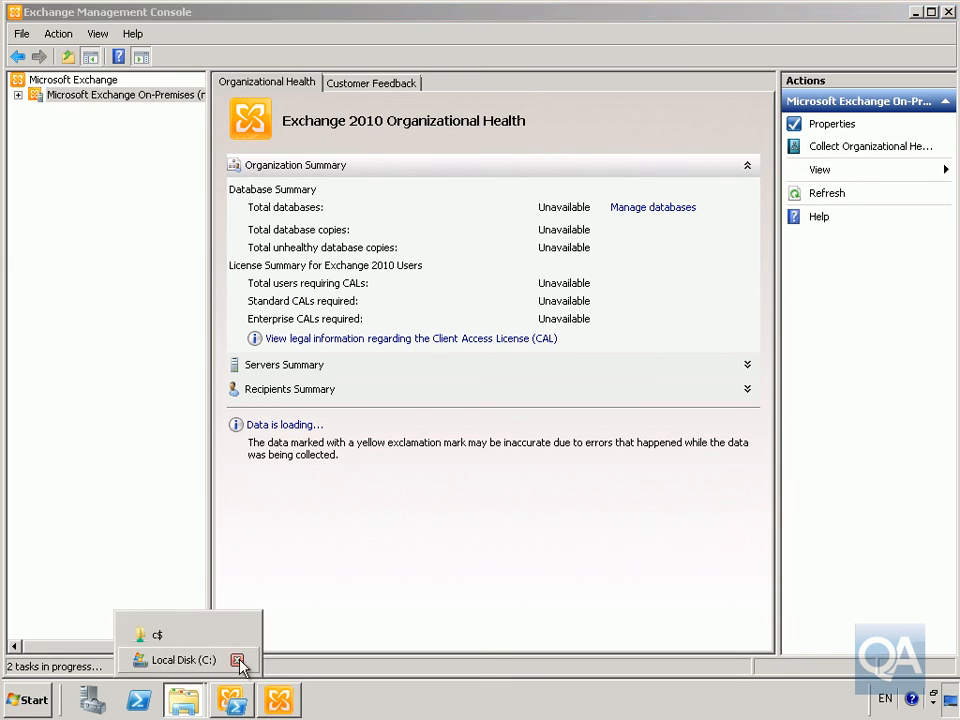
{"action": "left_click", "coordinate": [180, 640]}
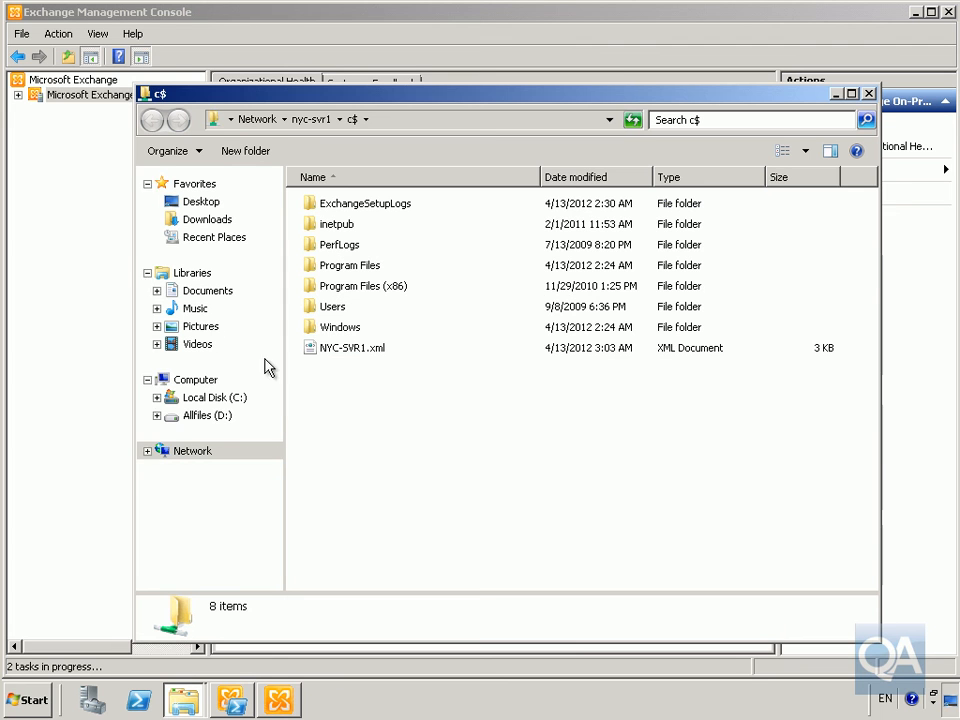
{"action": "right_click", "coordinate": [340, 352]}
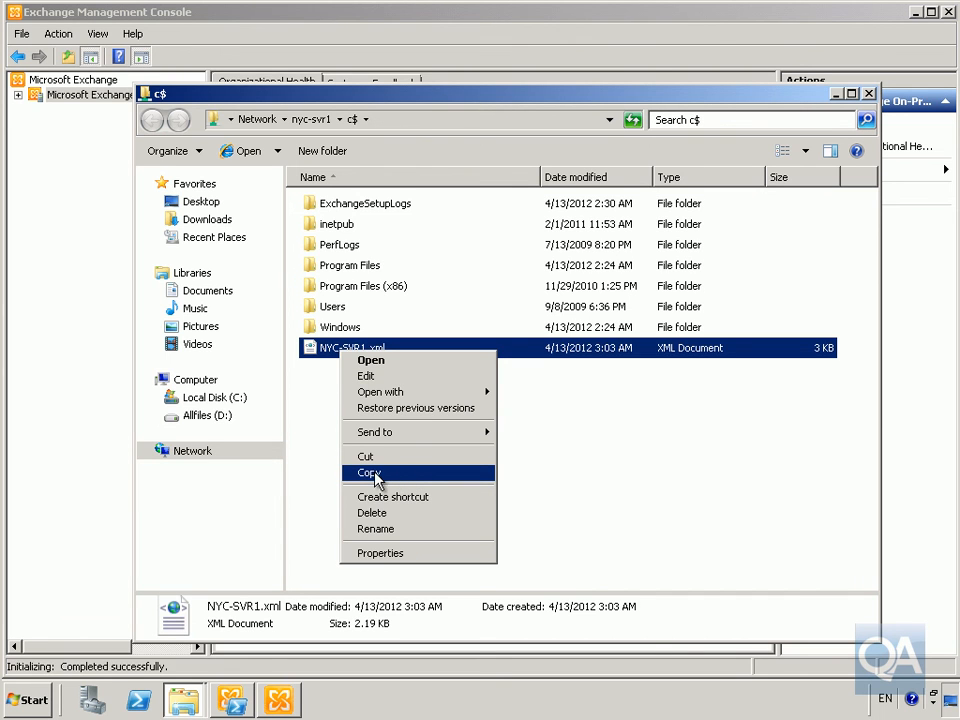
{"action": "left_click", "coordinate": [357, 475]}
{"action": "mouse_move", "coordinate": [188, 690]}
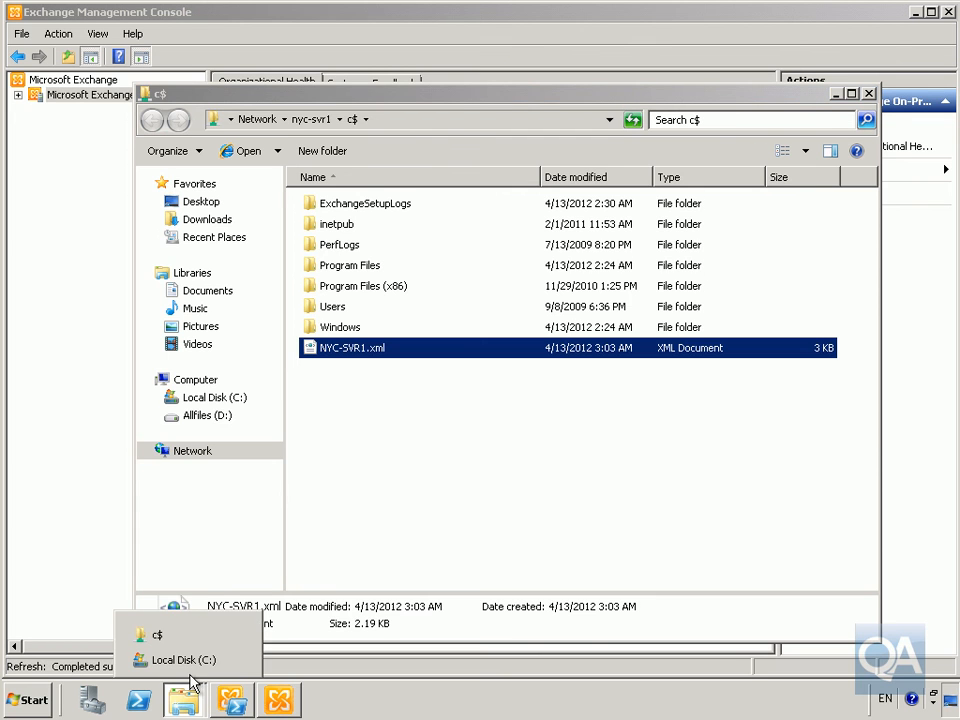
{"action": "left_click", "coordinate": [190, 662]}
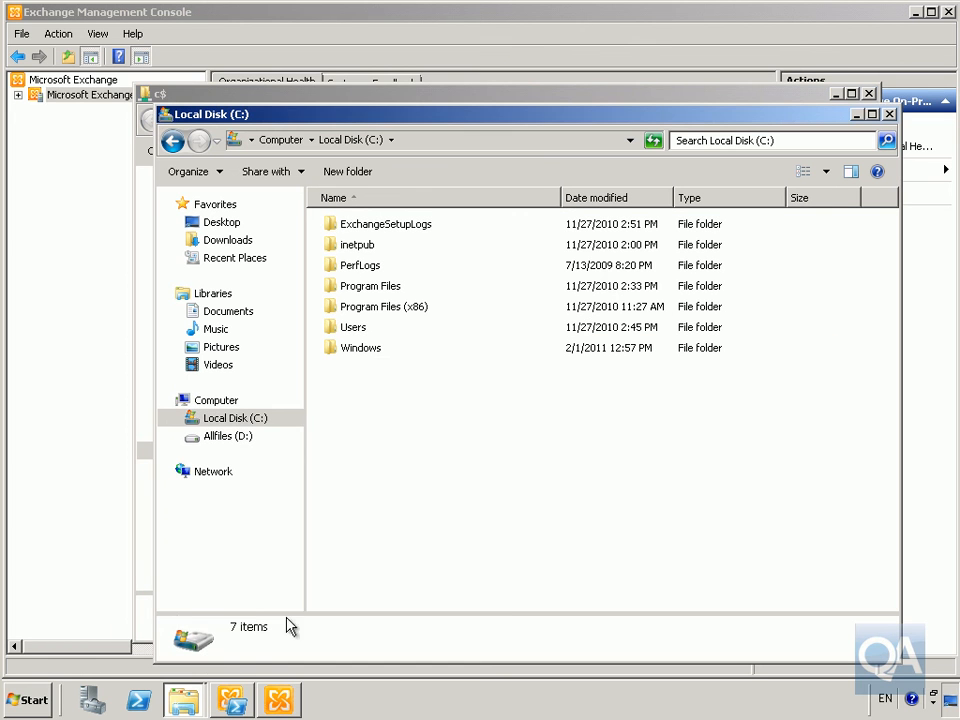
{"action": "right_click", "coordinate": [407, 444]}
{"action": "left_click", "coordinate": [456, 520]}
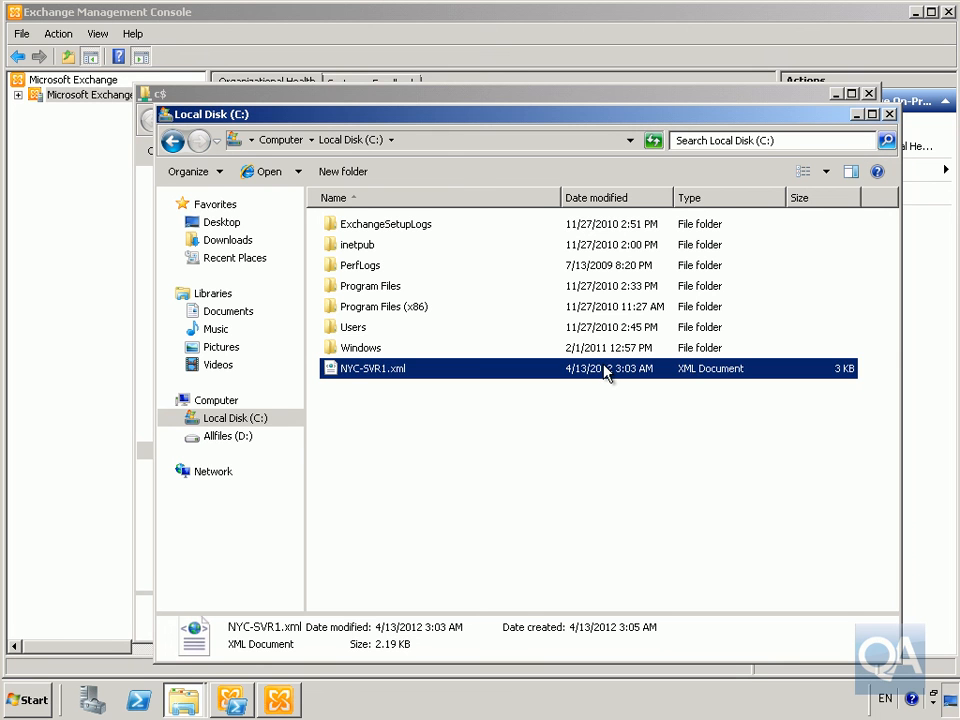
{"action": "left_click", "coordinate": [889, 114]}
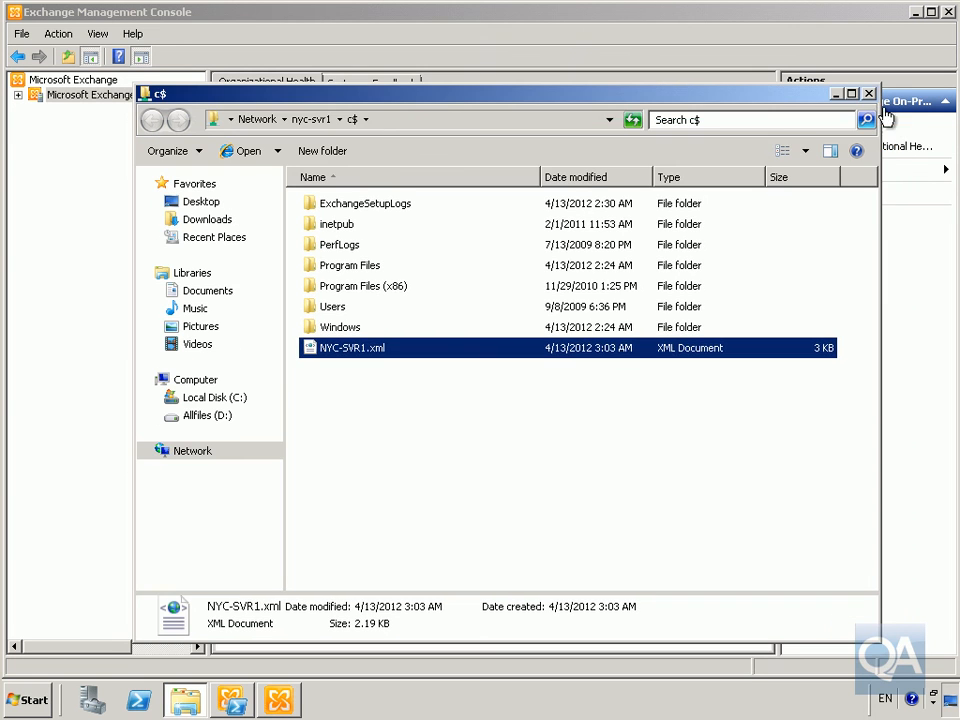
{"action": "left_click", "coordinate": [866, 93]}
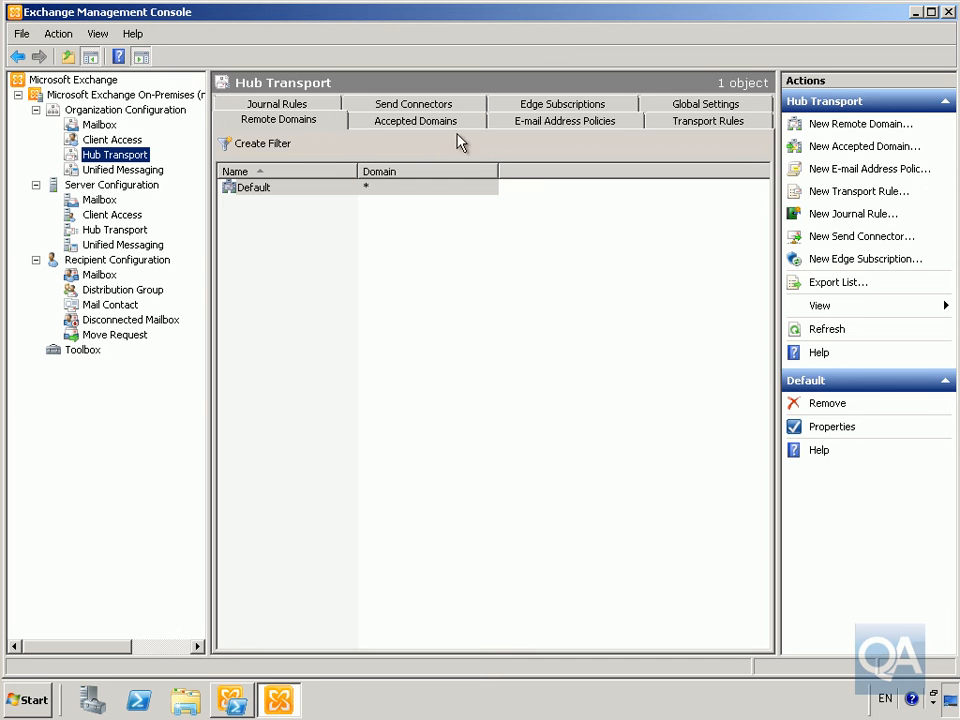
Start a new Edge Subscription in the organization's Hub Transport configuration and choose Default-First-Site-Name as its Active Directory site.
{"action": "left_click", "coordinate": [532, 108]}
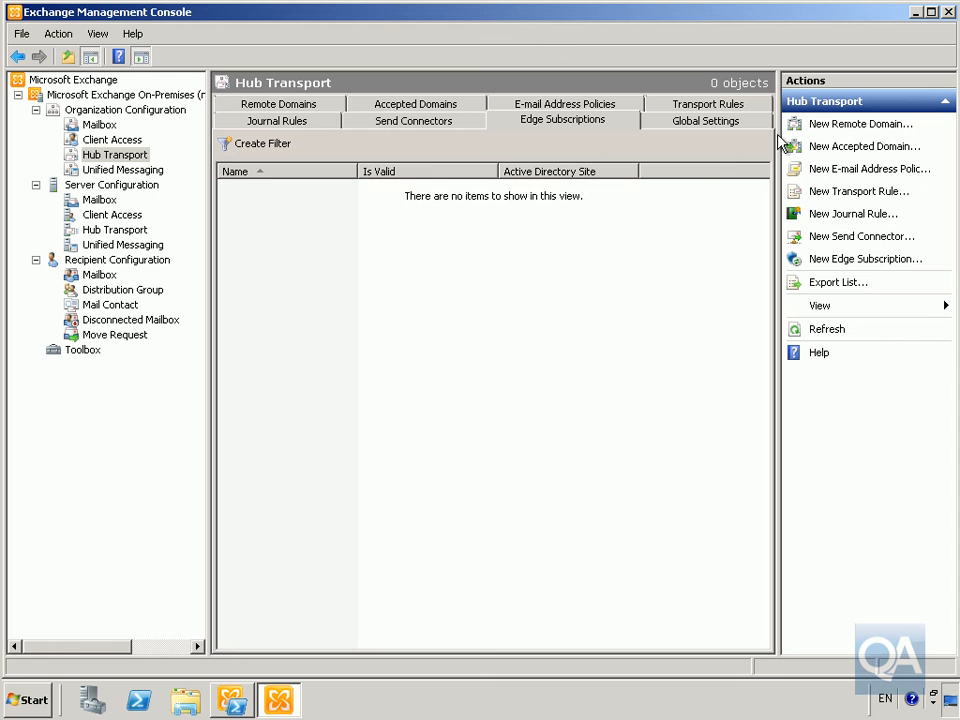
{"action": "left_click", "coordinate": [834, 262]}
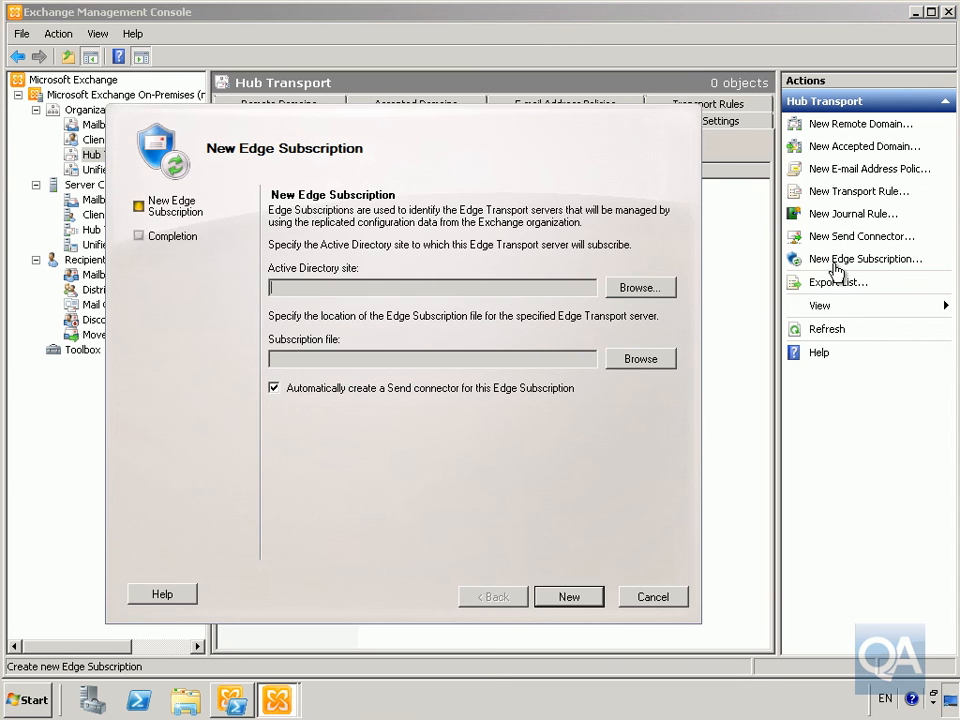
{"action": "left_click", "coordinate": [672, 292]}
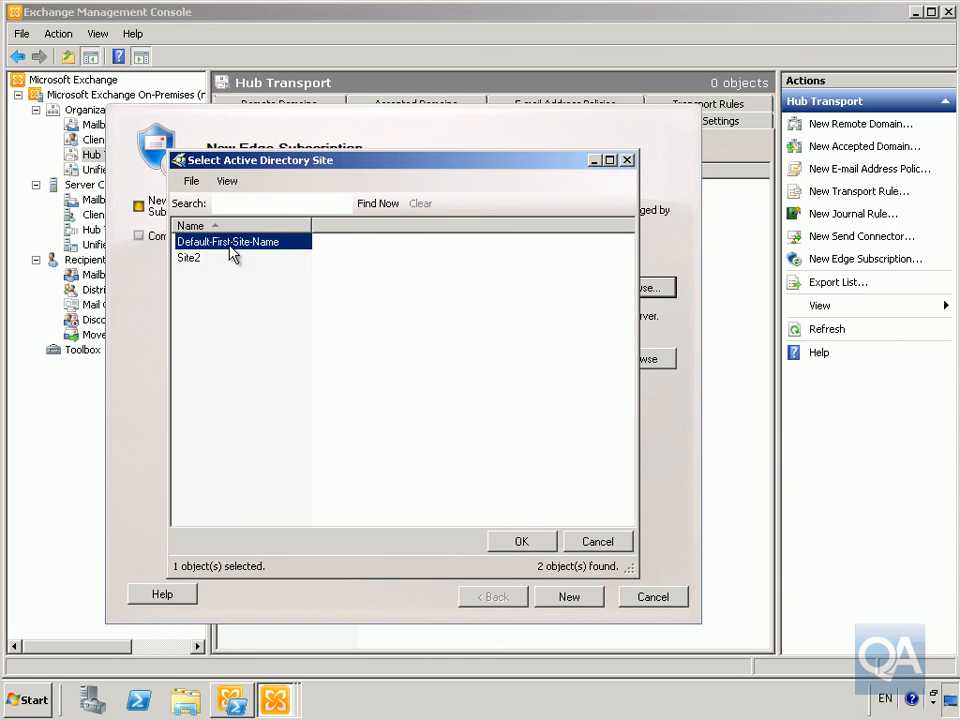
{"action": "left_click", "coordinate": [510, 541]}
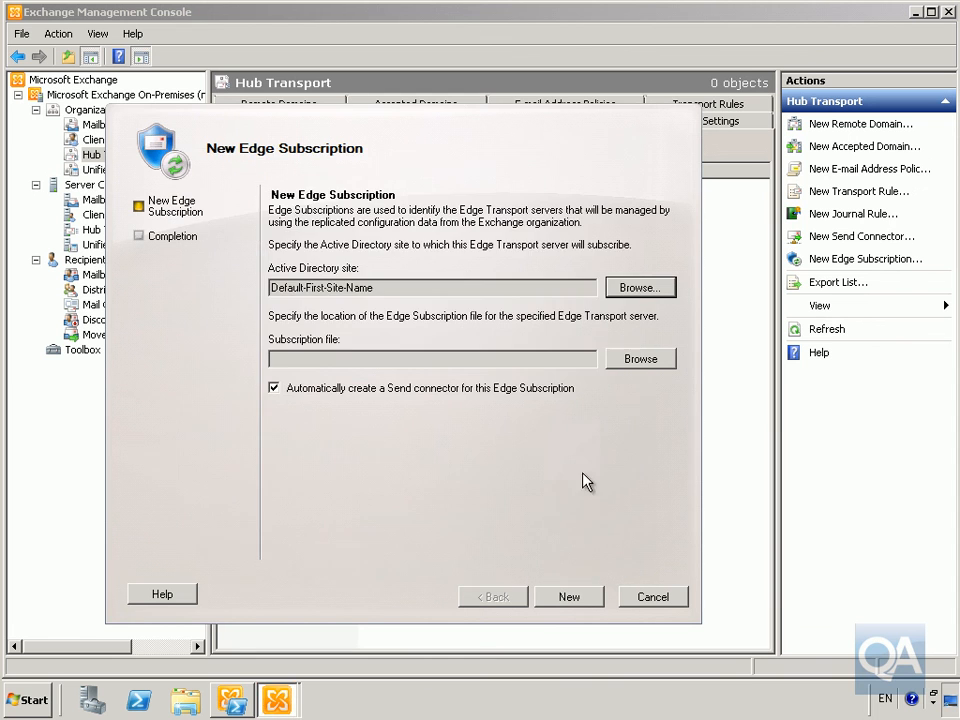
Select C:\NYC-SVR1.xml as the subscription file, create the Edge Subscription with the automatic Send connector, and finish the wizard.
{"action": "left_click", "coordinate": [641, 359]}
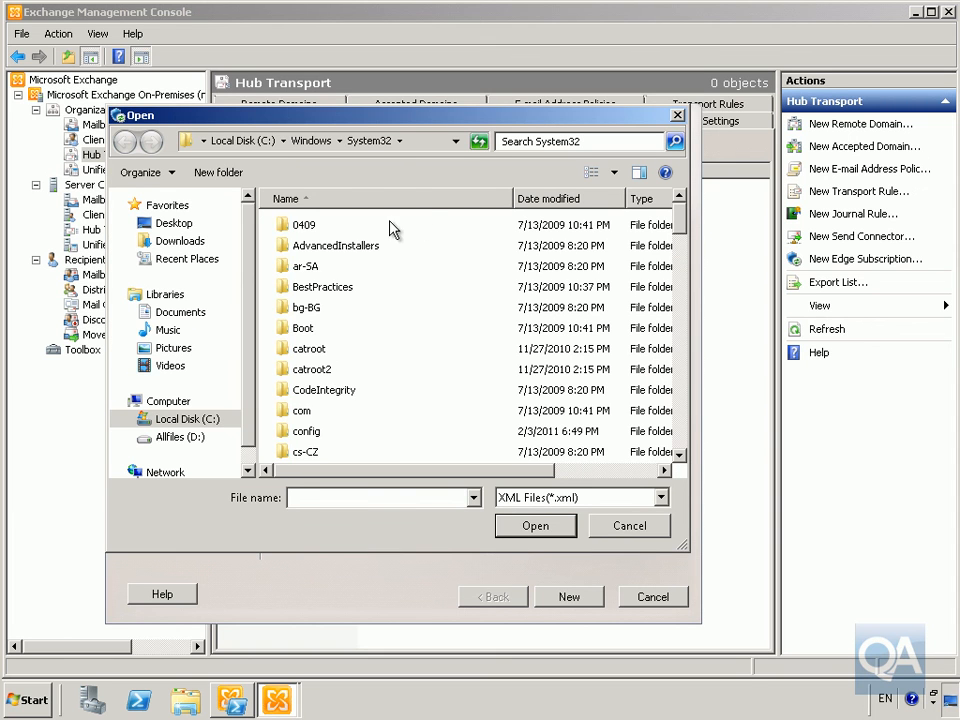
{"action": "left_click", "coordinate": [455, 142]}
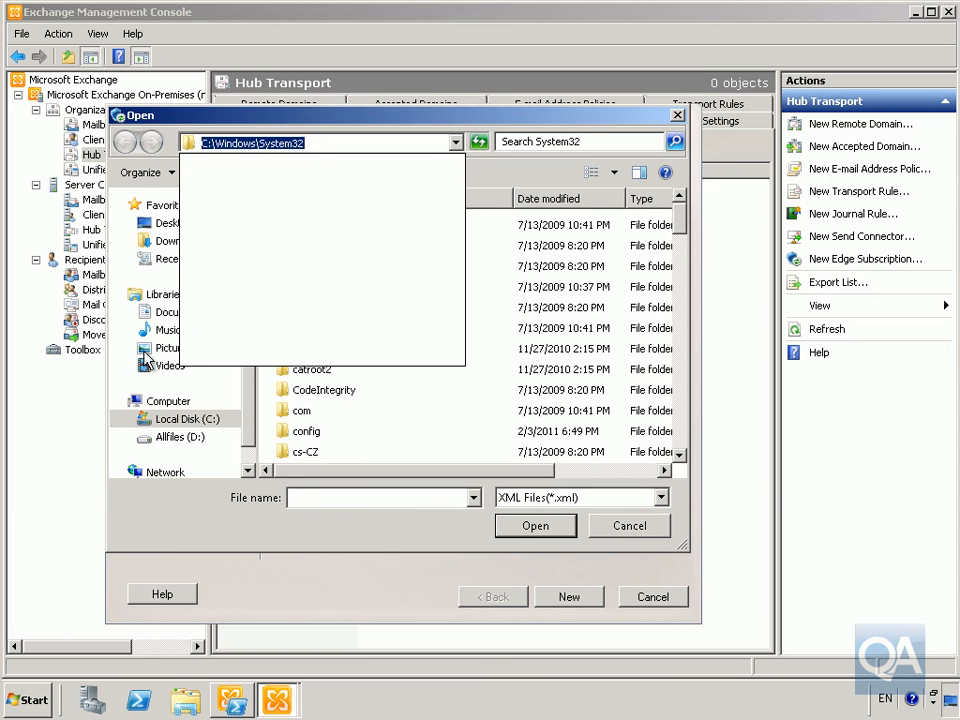
{"action": "left_click", "coordinate": [180, 420]}
{"action": "left_click", "coordinate": [325, 369]}
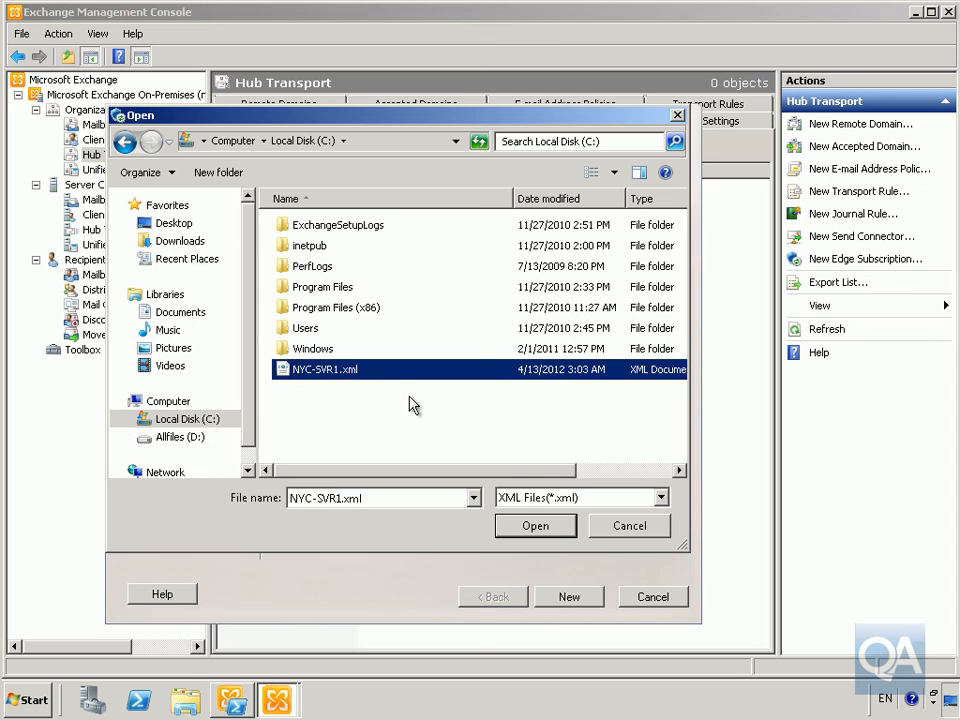
{"action": "left_click", "coordinate": [521, 531]}
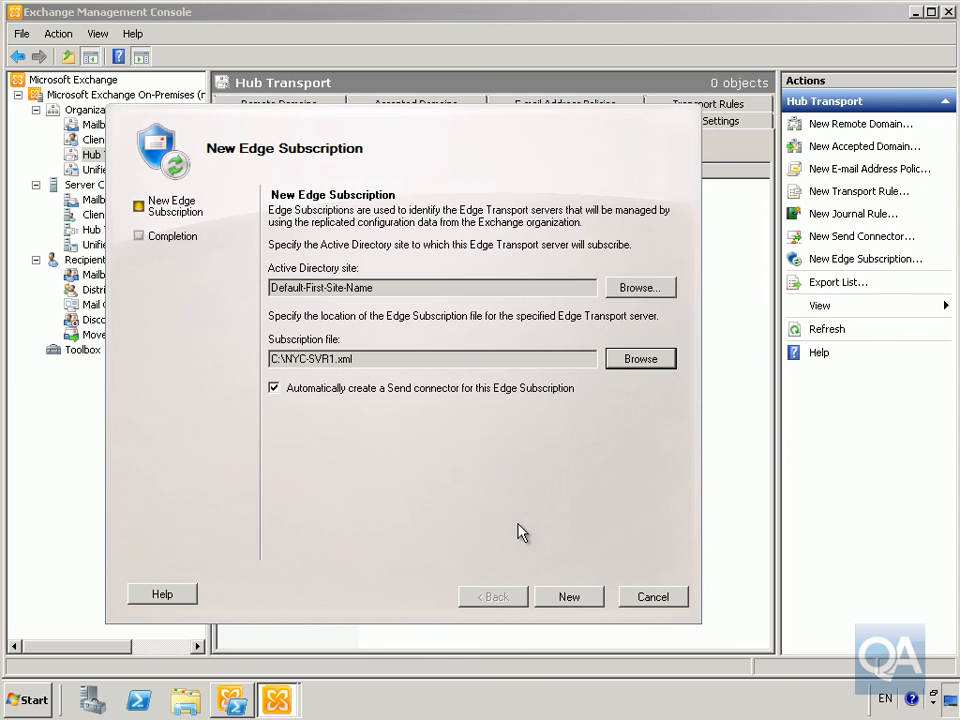
{"action": "left_click", "coordinate": [554, 600]}
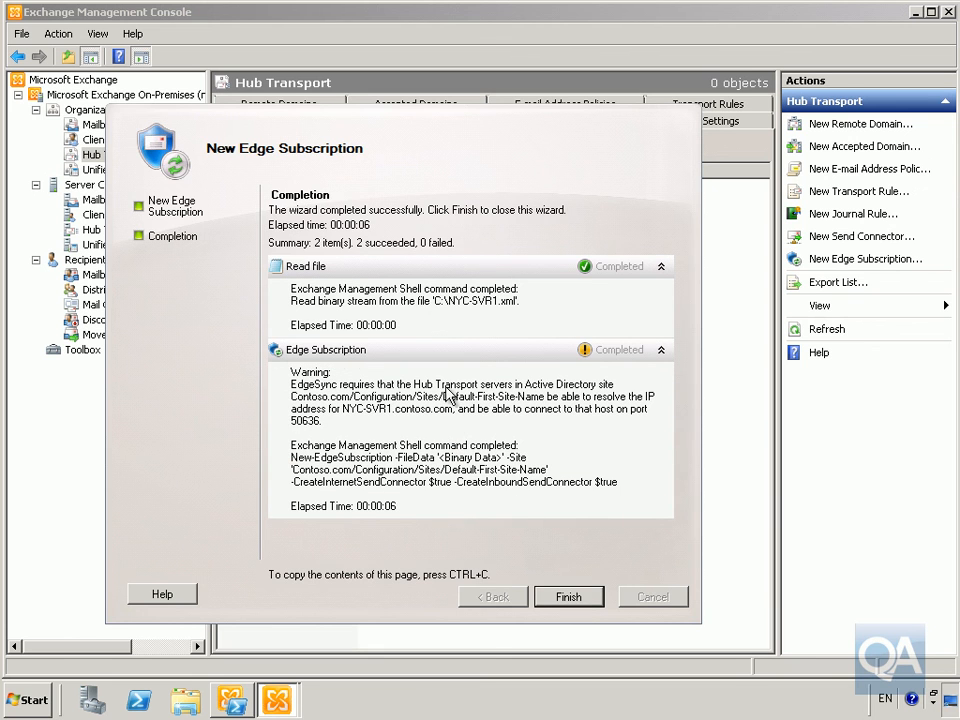
{"action": "left_click", "coordinate": [570, 598]}
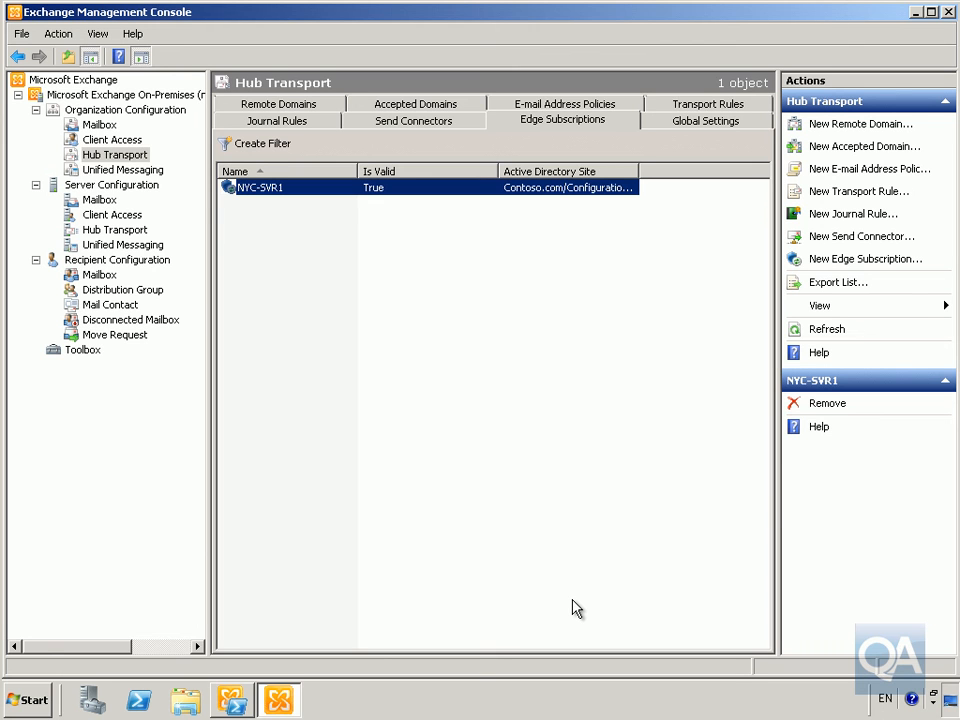
Switch to the Exchange Management Shell on NYC-EX10 and run Start-EdgeSynchronization.
{"action": "left_click", "coordinate": [240, 701]}
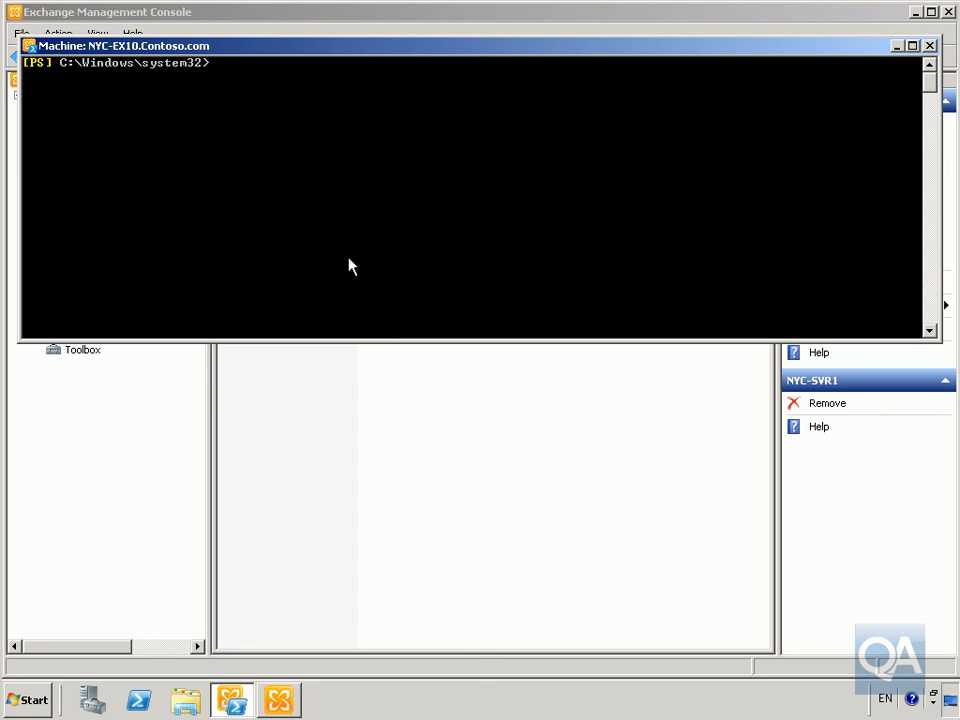
{"action": "type", "text": "start-edges"}
{"action": "key", "text": "Tab"}
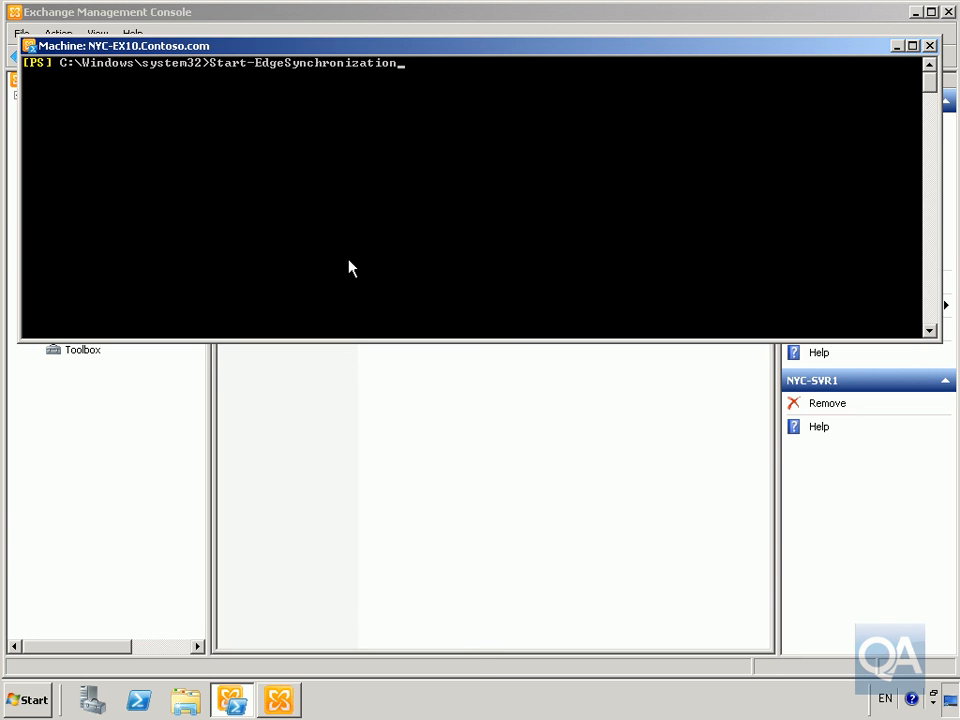
{"action": "key", "text": "Return"}
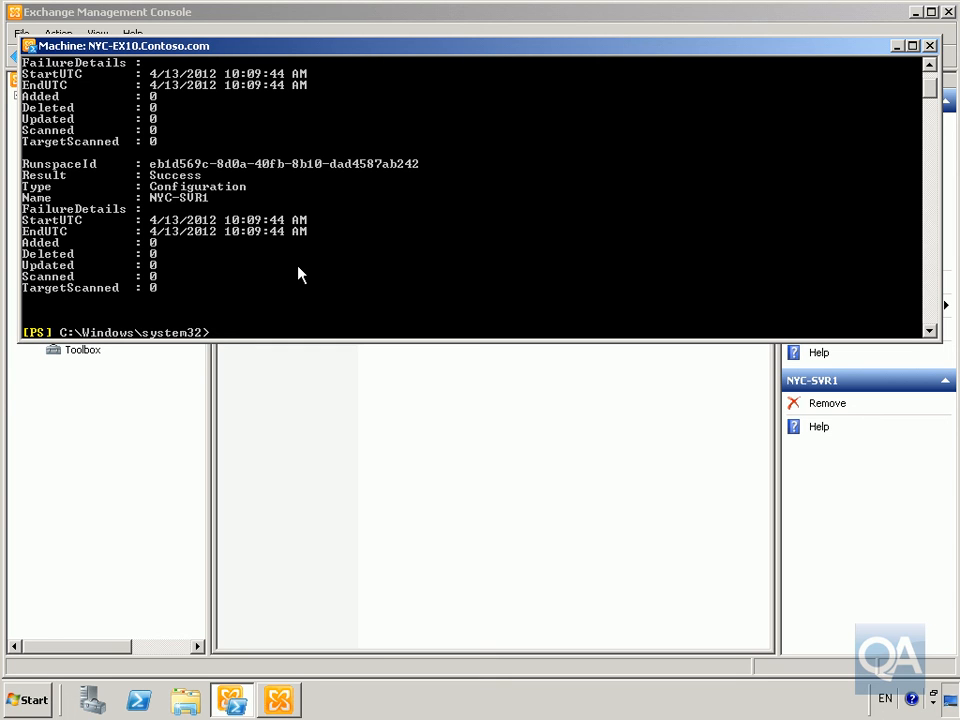
Clear the shell, run Test-EdgeSynchronization -FullCompareMode, and review the synchronization status of each item.
{"action": "type", "text": "cls"}
{"action": "key", "text": "Return"}
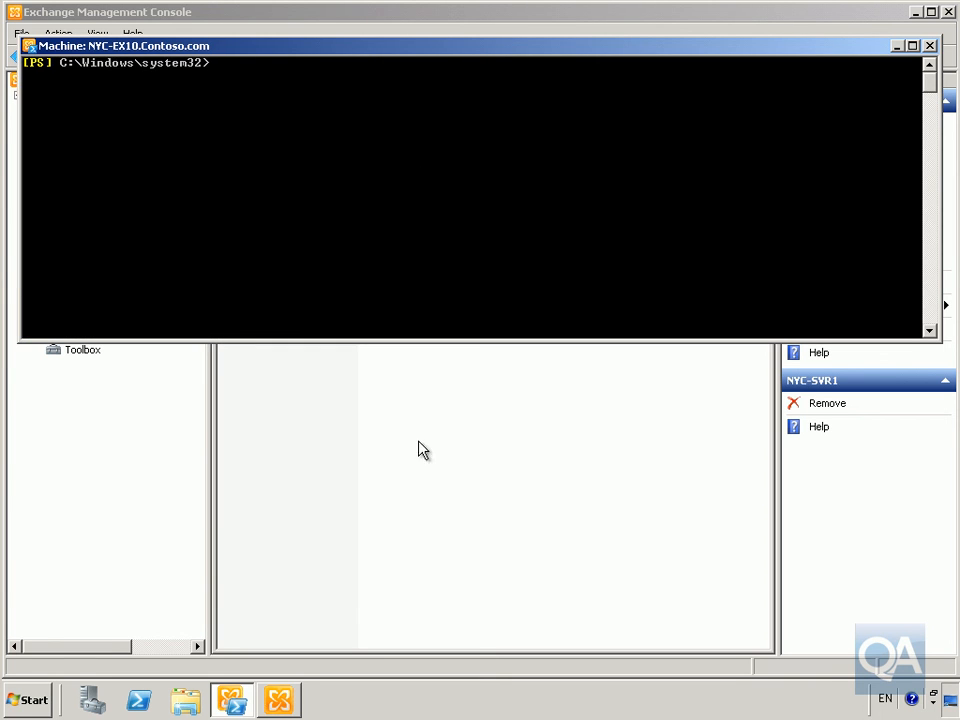
{"action": "type", "text": "Test-EdgeSynchronization -FullCompareMode"}
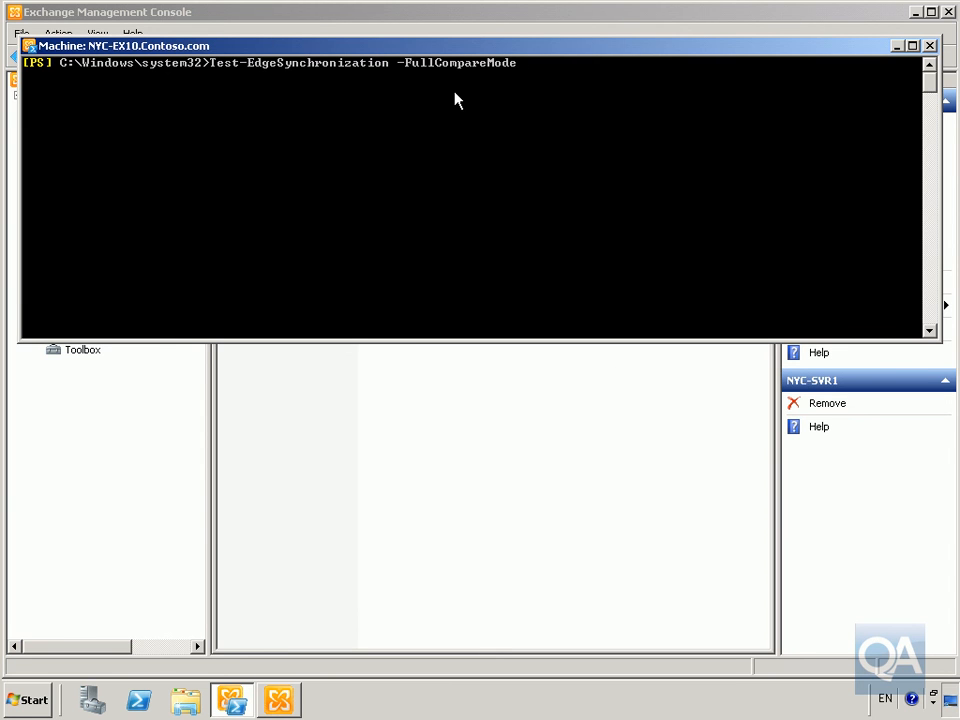
{"action": "key", "text": "Return"}
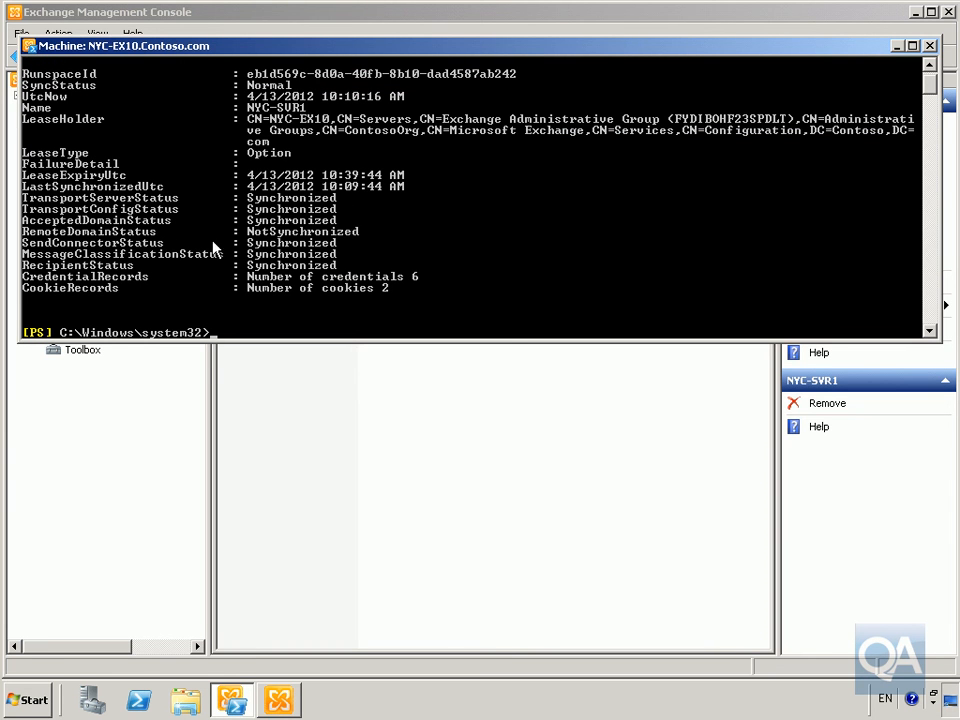
{"action": "scroll", "coordinate": [241, 255], "scroll_direction": "up", "scroll_amount": 1}
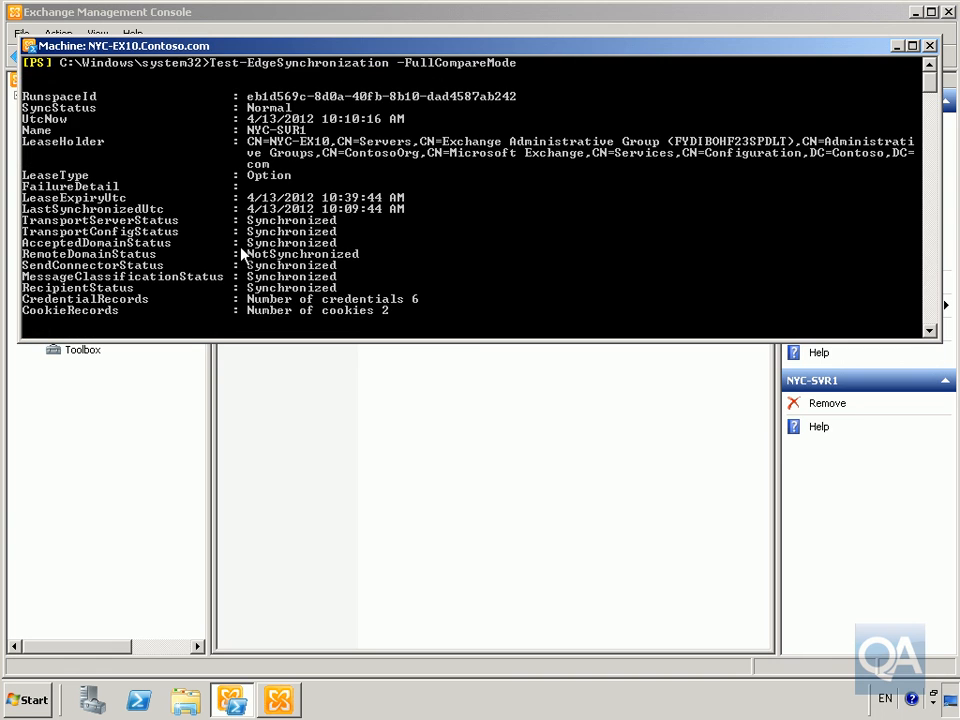
{"action": "scroll", "coordinate": [241, 255], "scroll_direction": "down", "scroll_amount": 2}
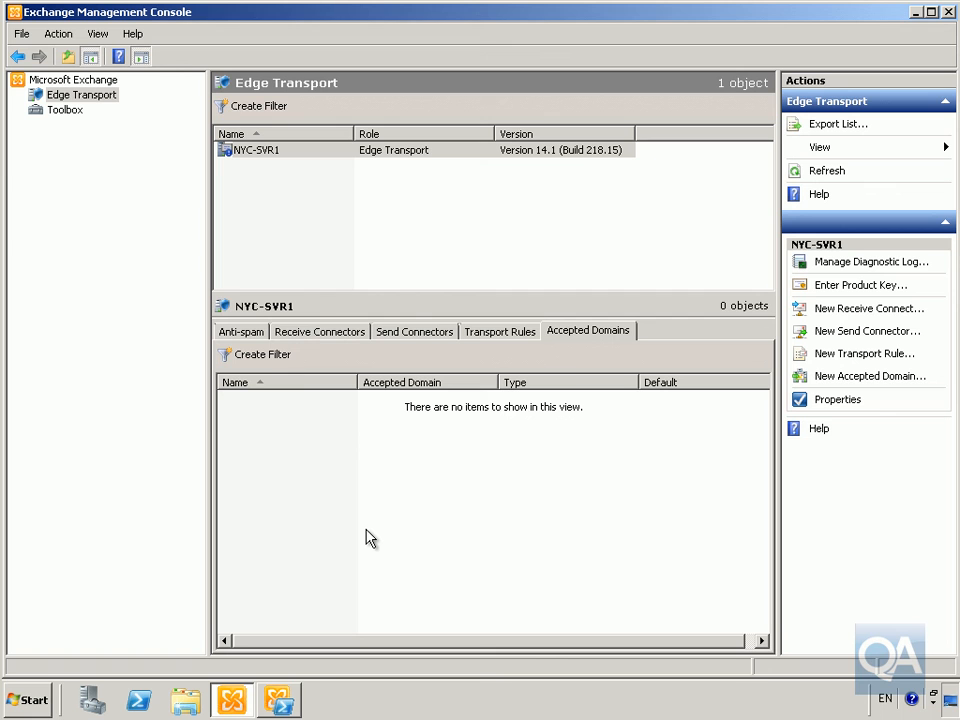
Check the Anti-spam features and Receive Connectors of Edge Transport server NYC-SVR1, and refresh its Send Connectors list.
{"action": "left_click", "coordinate": [230, 330]}
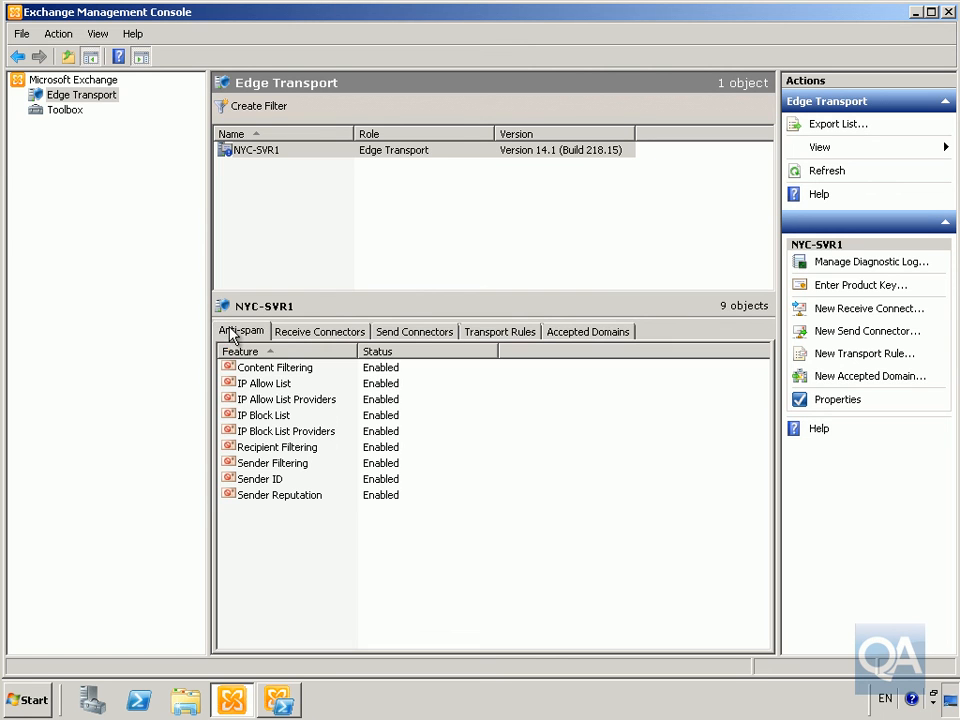
{"action": "left_click", "coordinate": [331, 338]}
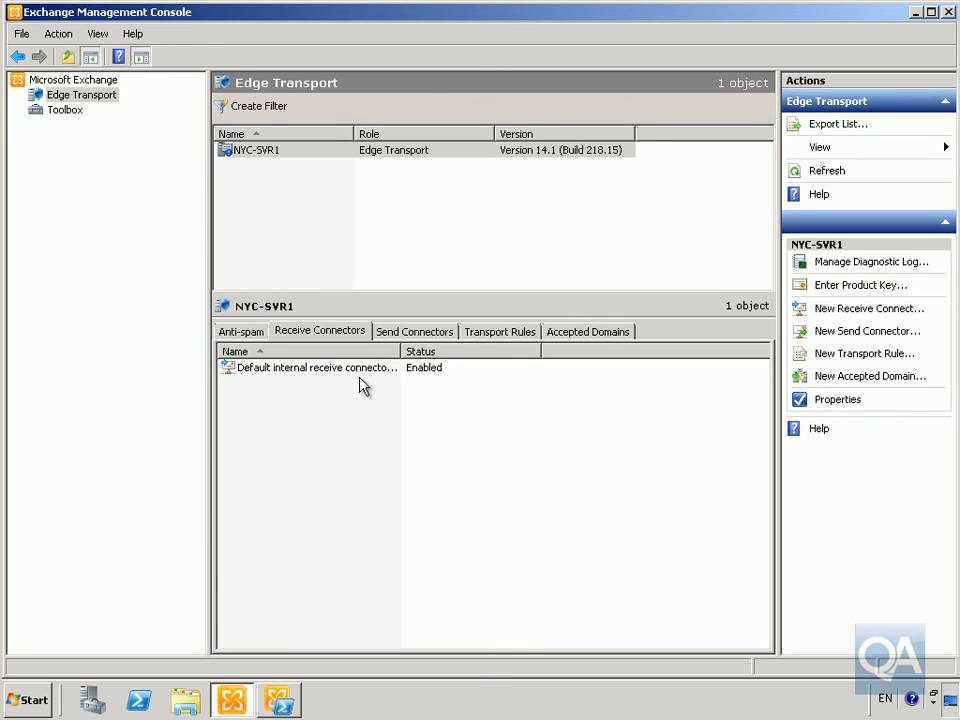
{"action": "left_click", "coordinate": [396, 338]}
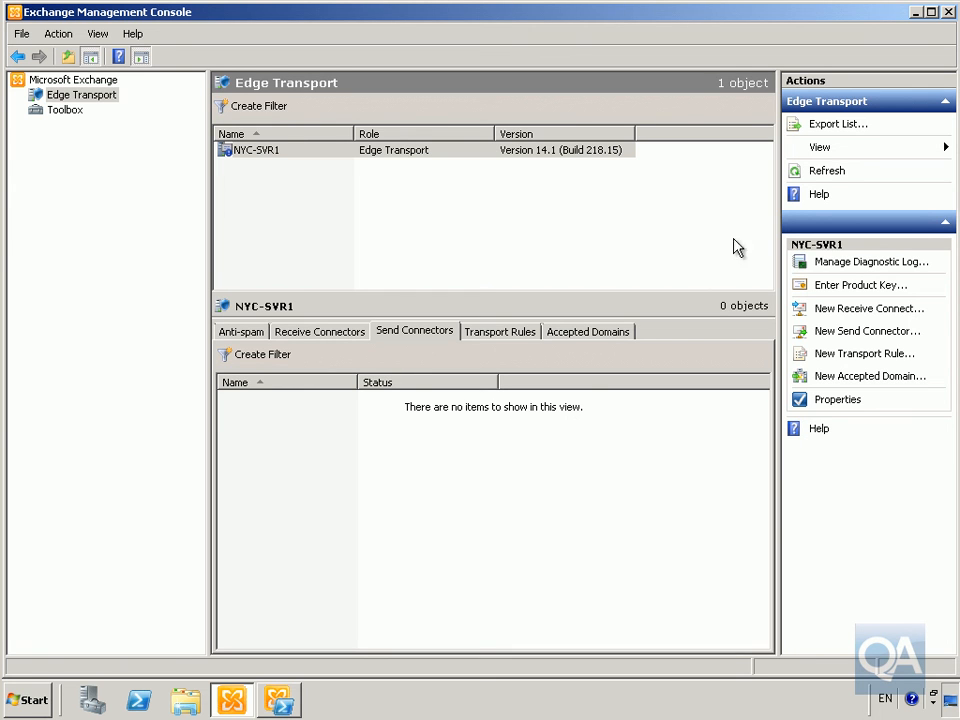
{"action": "left_click", "coordinate": [822, 174]}
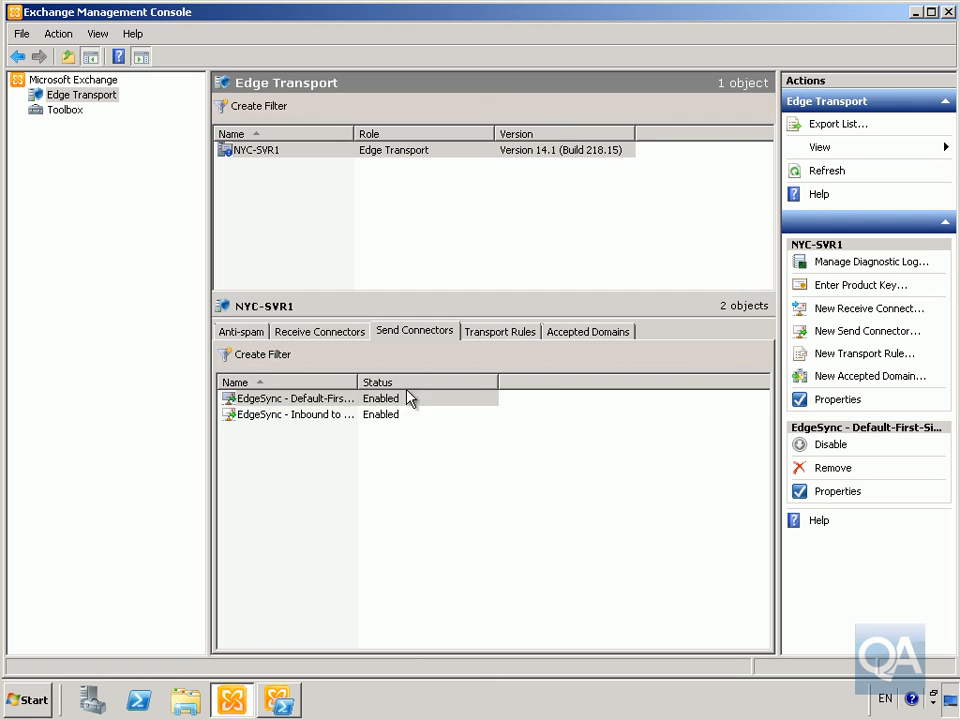
Examine the full names of NYC-SVR1's Send Connectors, its Transport Rules, and its refreshed Accepted Domains list.
{"action": "left_click_drag", "start_coordinate": [357, 384], "coordinate": [420, 384]}
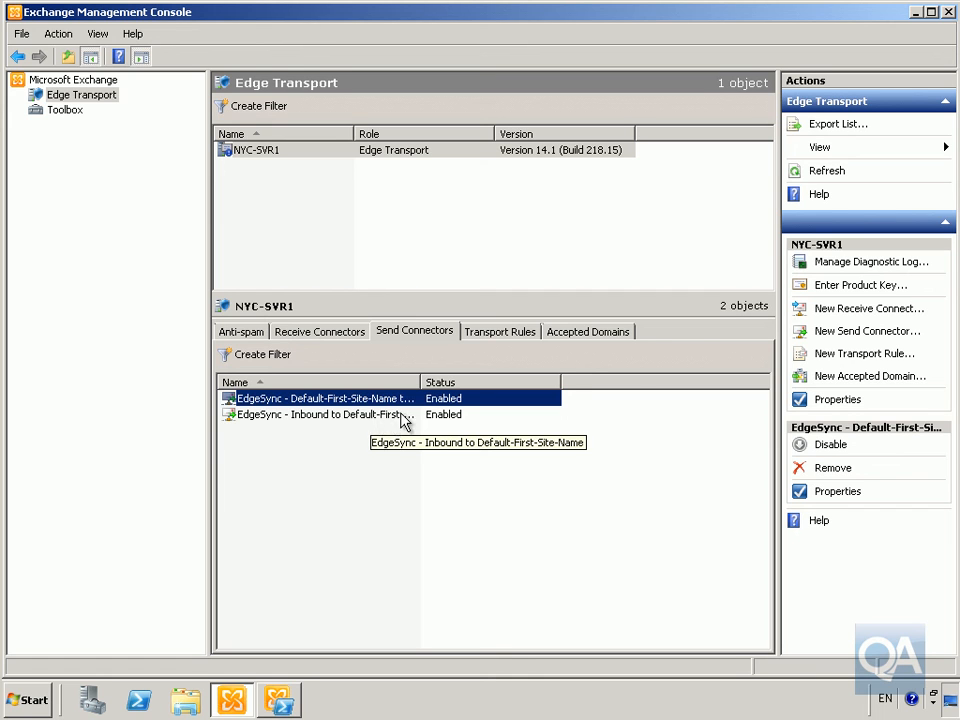
{"action": "left_click", "coordinate": [487, 334]}
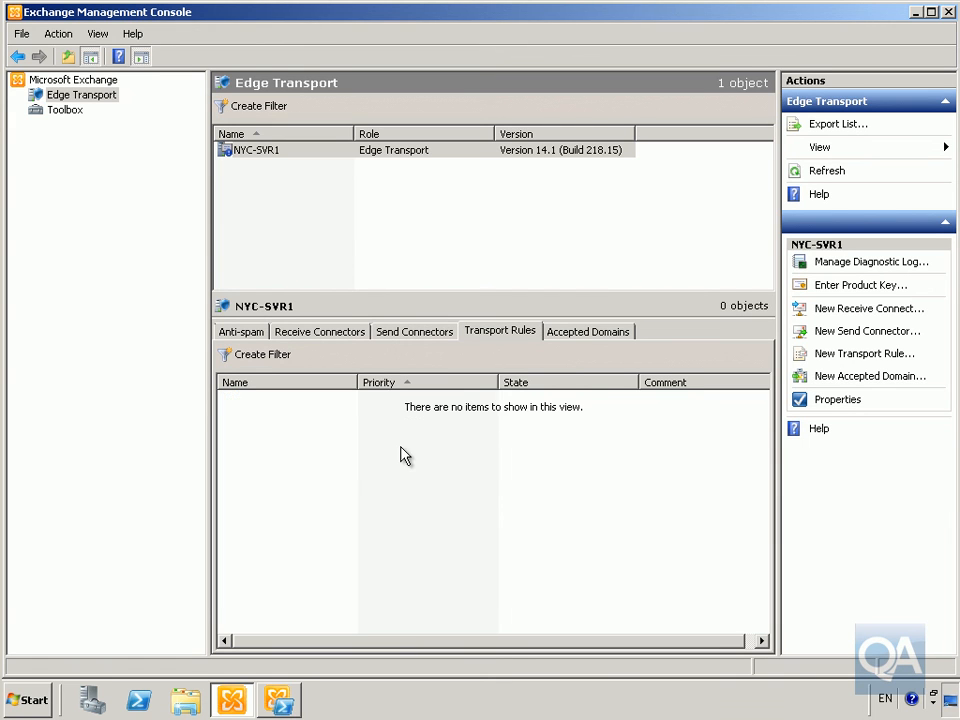
{"action": "left_click", "coordinate": [580, 335]}
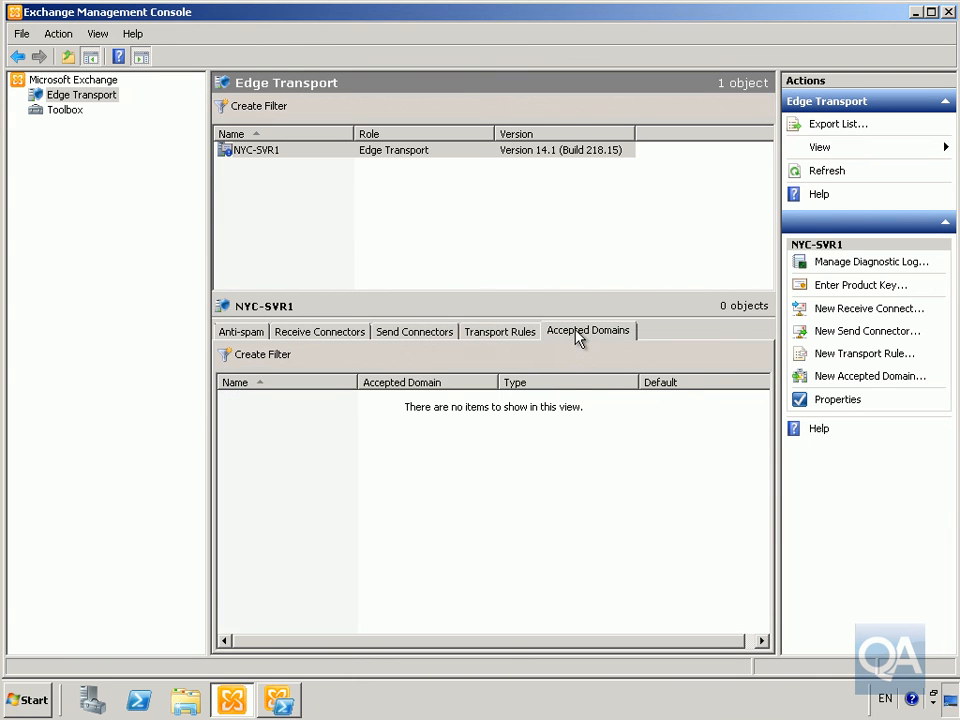
{"action": "left_click", "coordinate": [826, 171]}
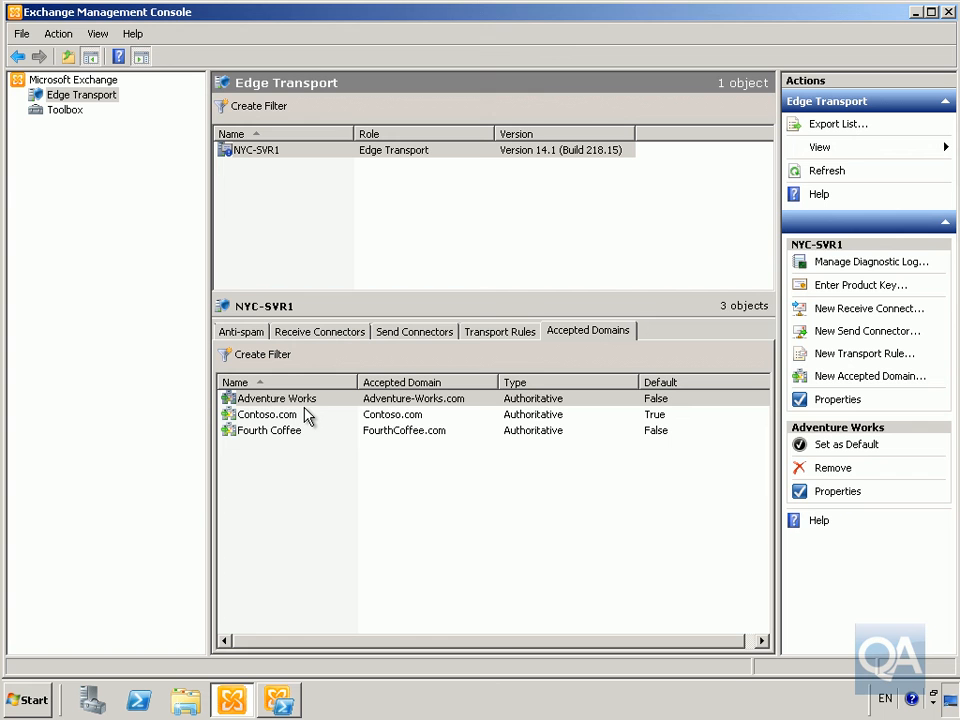
In the cleared Exchange Management Shell on NYC-SVR1, create address rewrite entry "BDatum.com" with New-AddressRewriteEntry, internal address contoso.com and external address bdatum.com.
{"action": "left_click", "coordinate": [278, 700]}
{"action": "type", "text": "cls"}
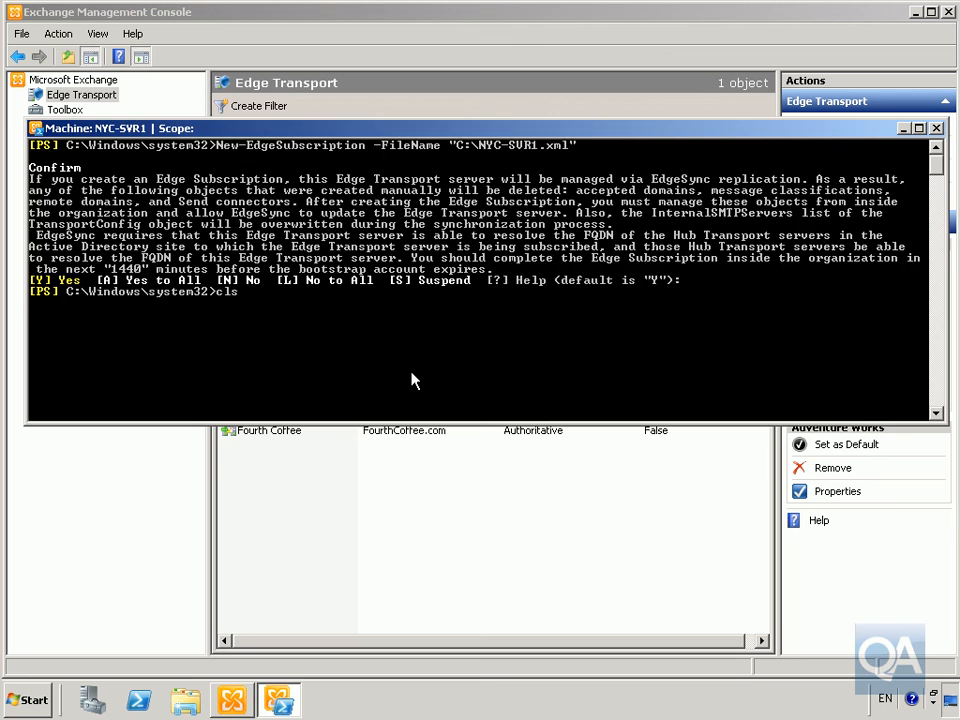
{"action": "key", "text": "Return"}
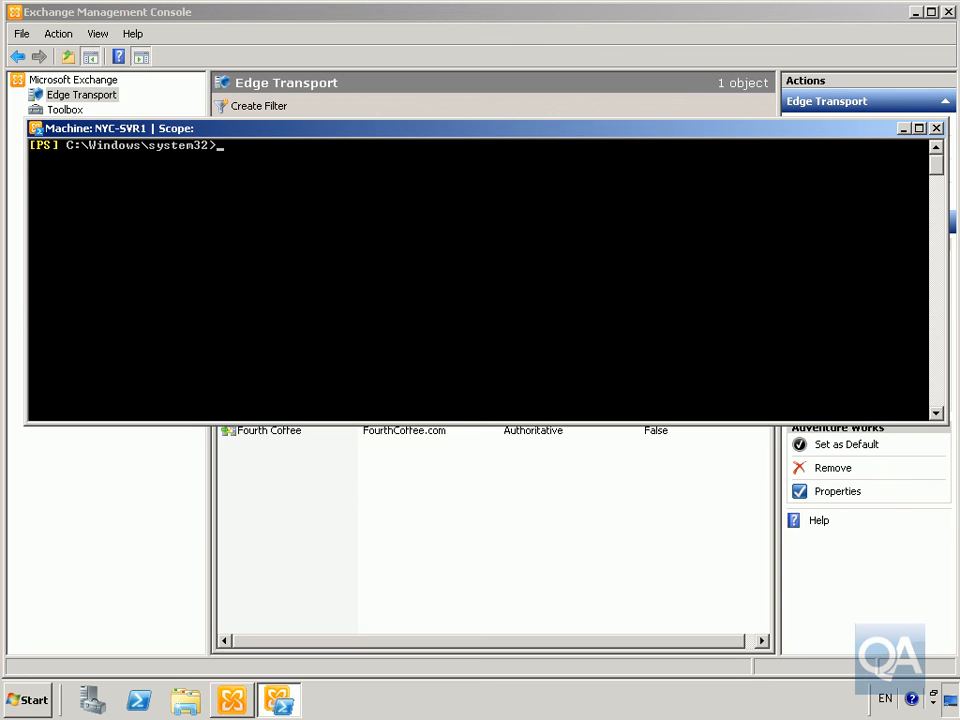
{"action": "type", "text": "New-AddressRewriteEntry -Name \"BDatum.com\" -InternalAddress contoso.com -ExternalAddress bdatum.com"}
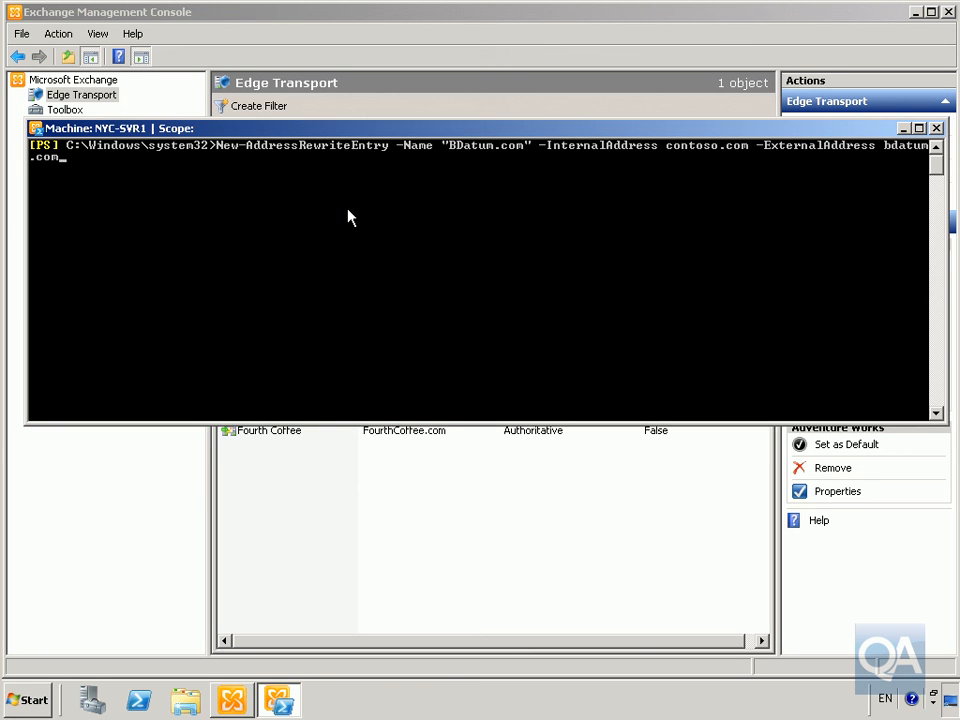
{"action": "left_click_drag", "start_coordinate": [401, 133], "coordinate": [397, 89]}
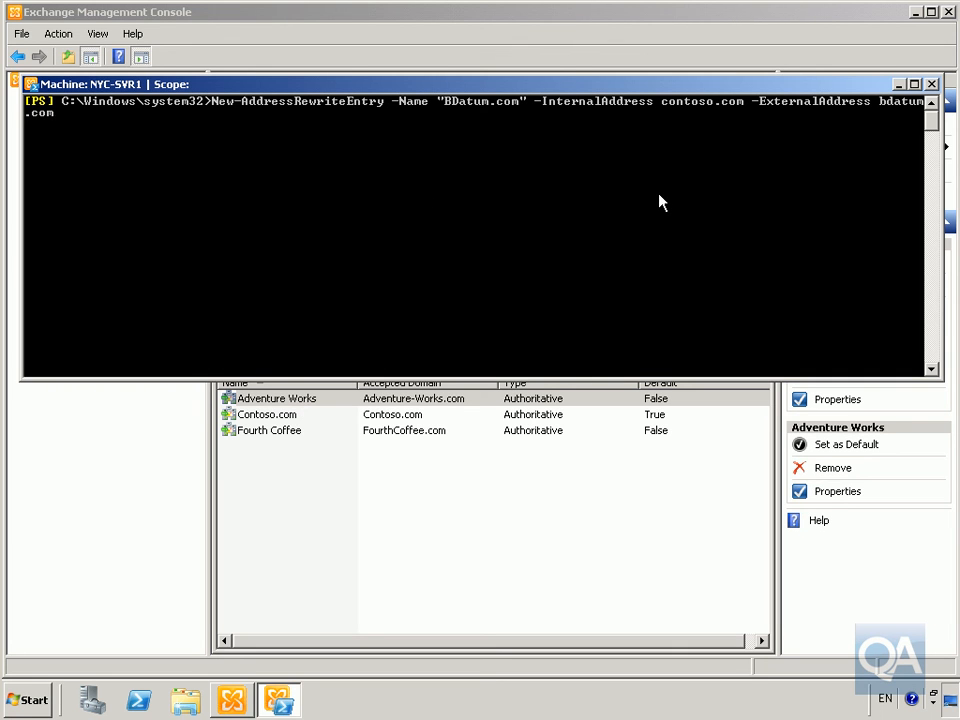
{"action": "key", "text": "Return"}
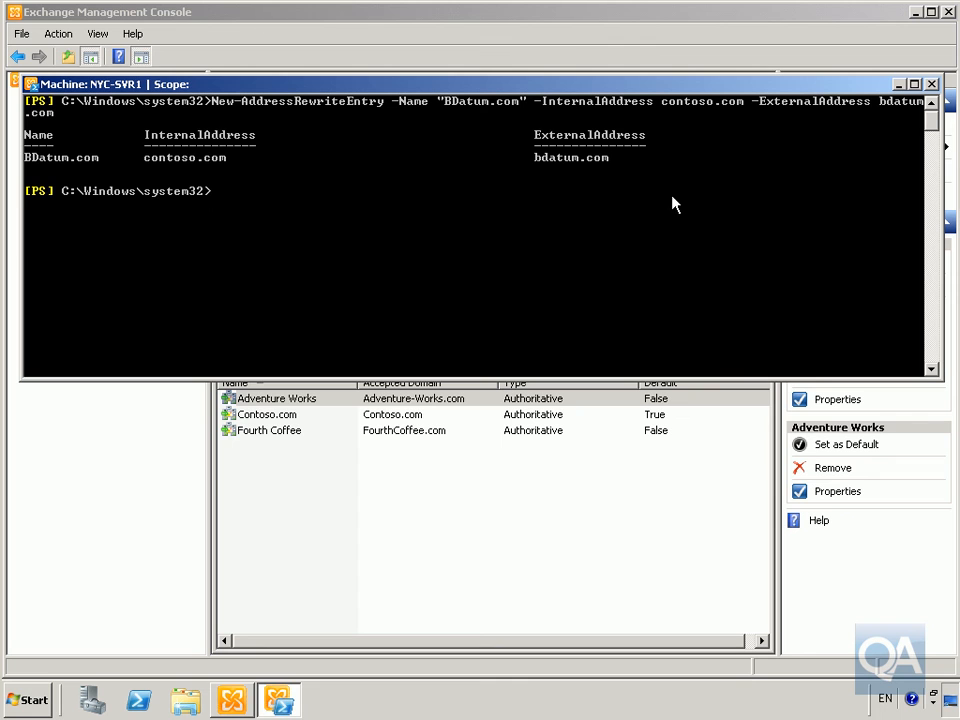